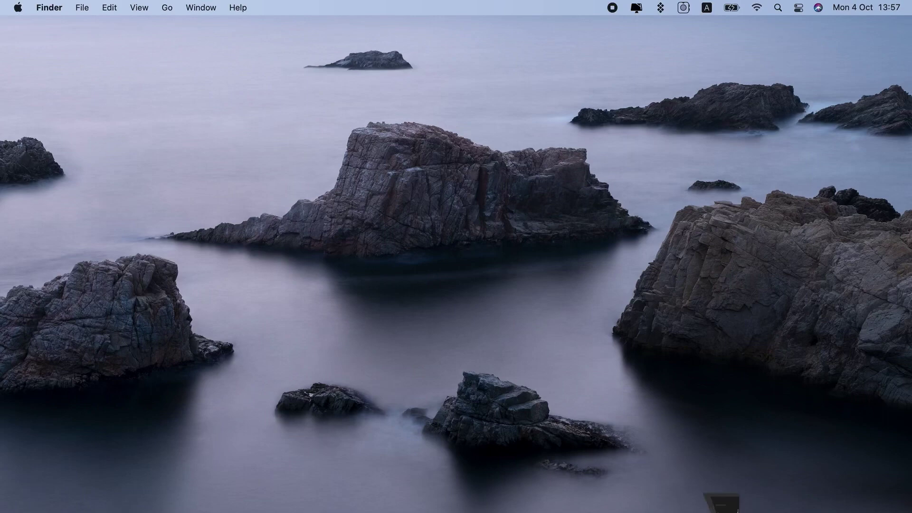
# Search Setapp for 'compress' and open PDF Squeezer from the results.
pyautogui.click(721, 504)
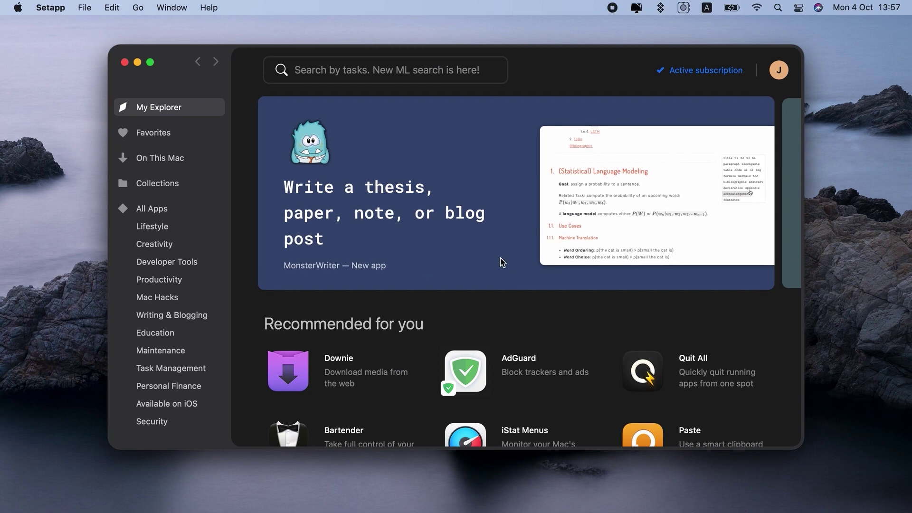
pyautogui.click(357, 72)
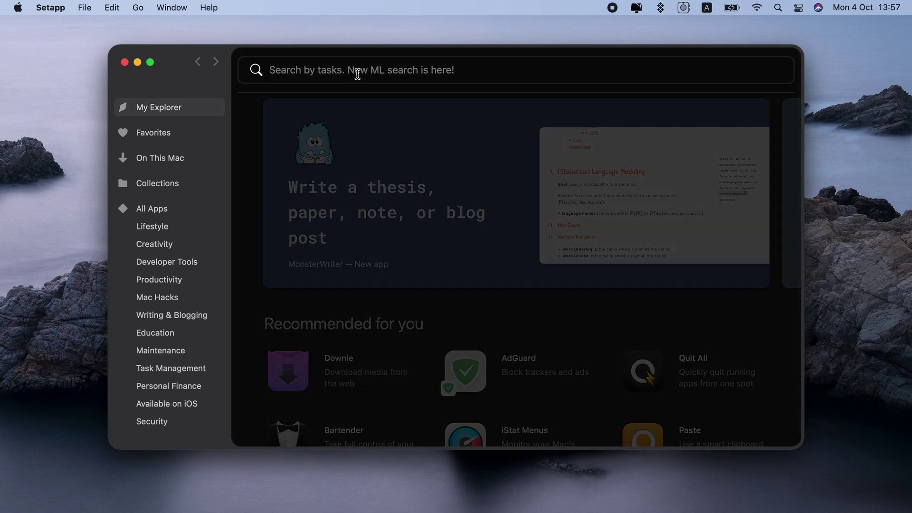
pyautogui.write('co')
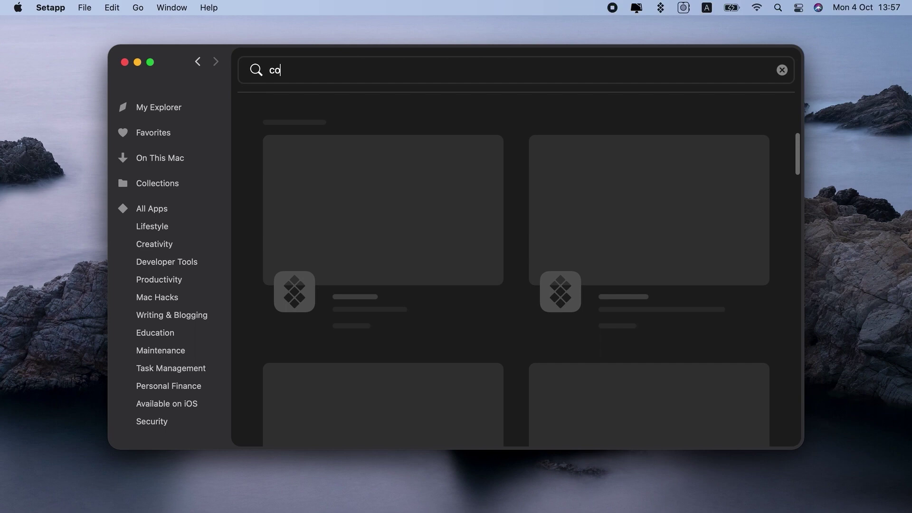
pyautogui.write('mpress pdf')
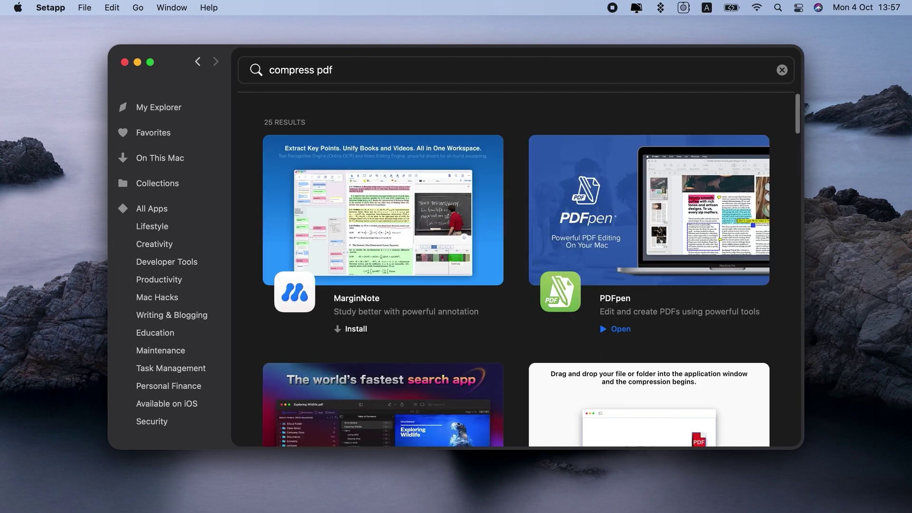
pyautogui.scroll(-1, 518, 250)
pyautogui.scroll(-5, 518, 247)
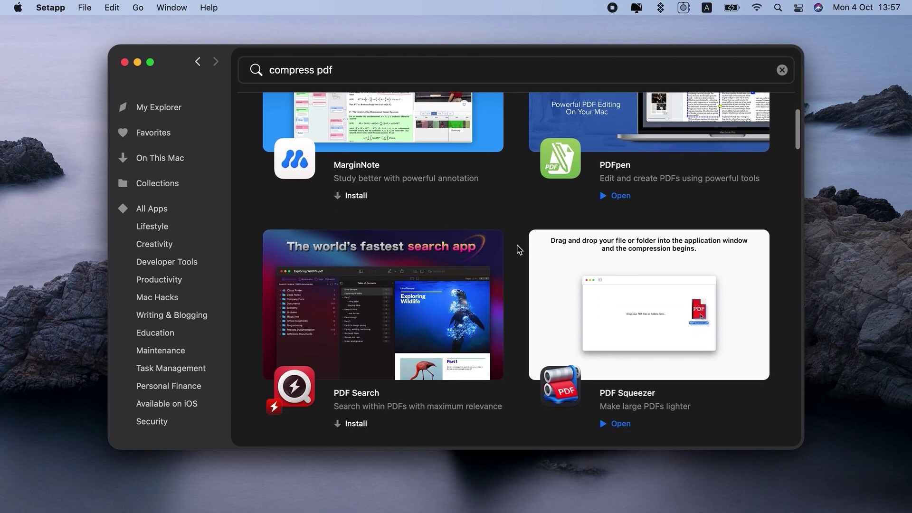
pyautogui.click(620, 279)
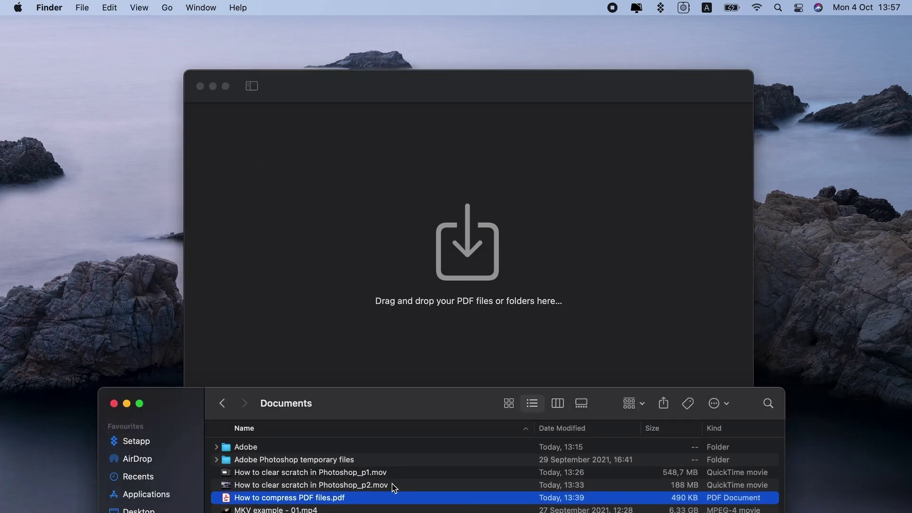
# Compress How to compress PDF files.pdf in PDF Squeezer to 381 KB (22% smaller), then minimize Finder.
pyautogui.moveTo(299, 501); pyautogui.dragTo(459, 284)
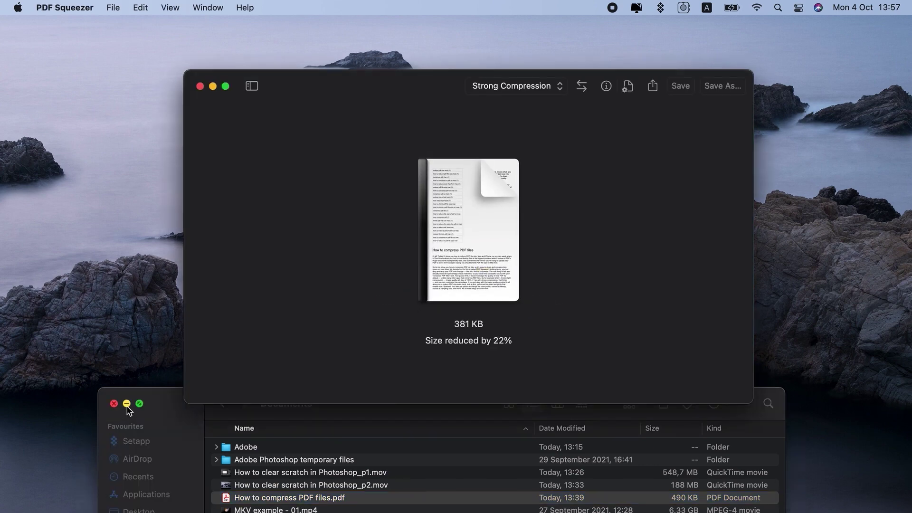
pyautogui.click(114, 403)
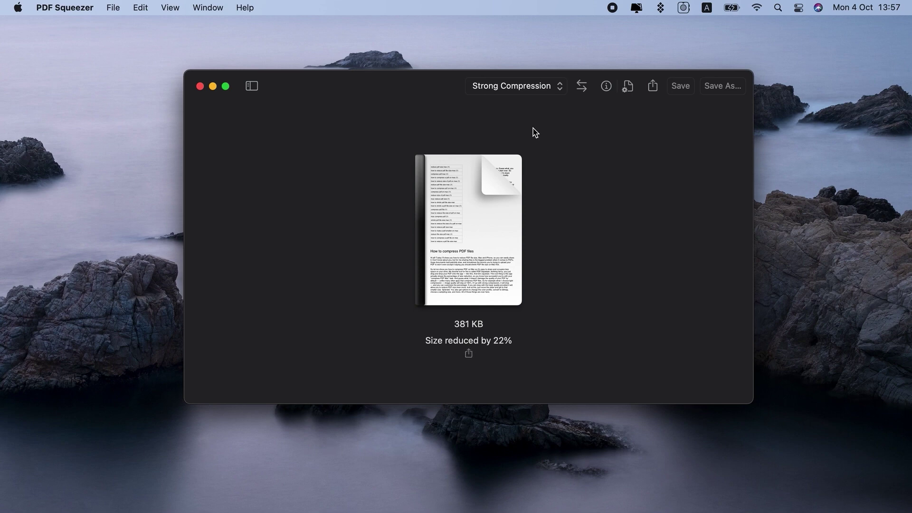
# Switch to Light Compression (383 KB, 21% smaller) and show the 80%, 300 dpi image settings.
pyautogui.click(518, 88)
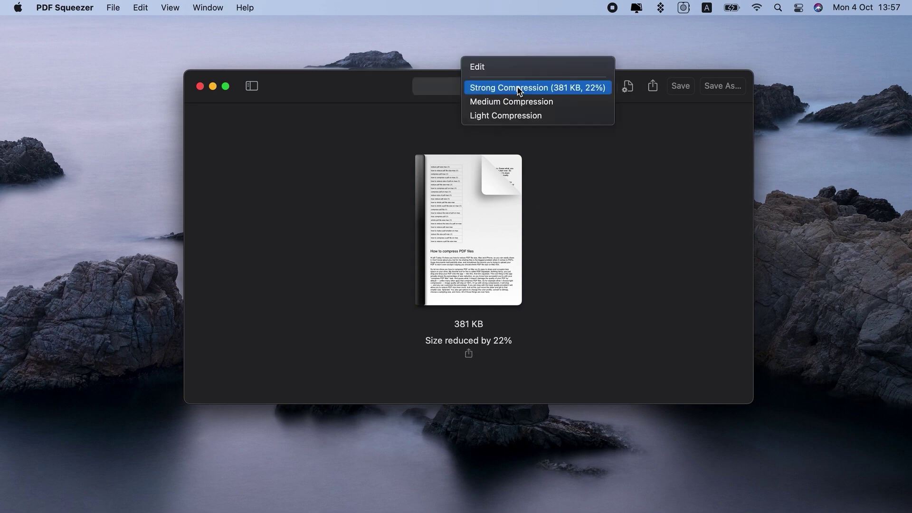
pyautogui.click(574, 120)
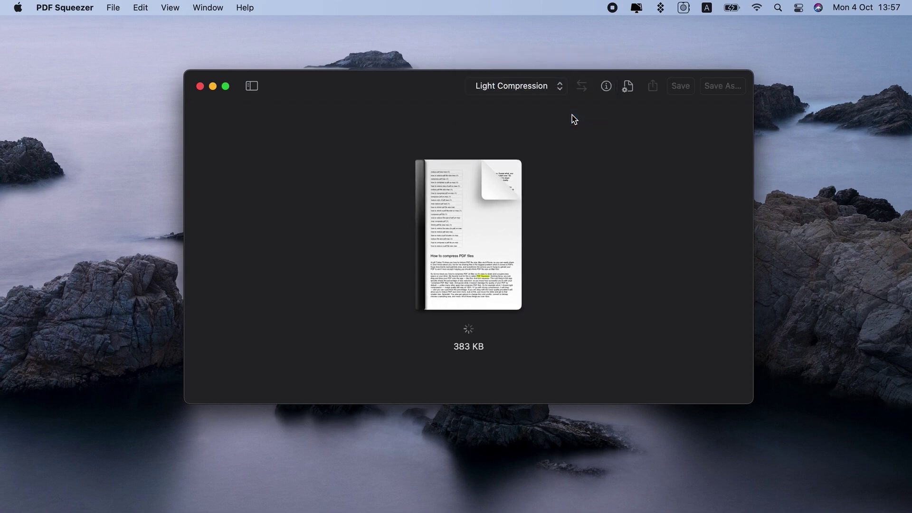
pyautogui.click(627, 87)
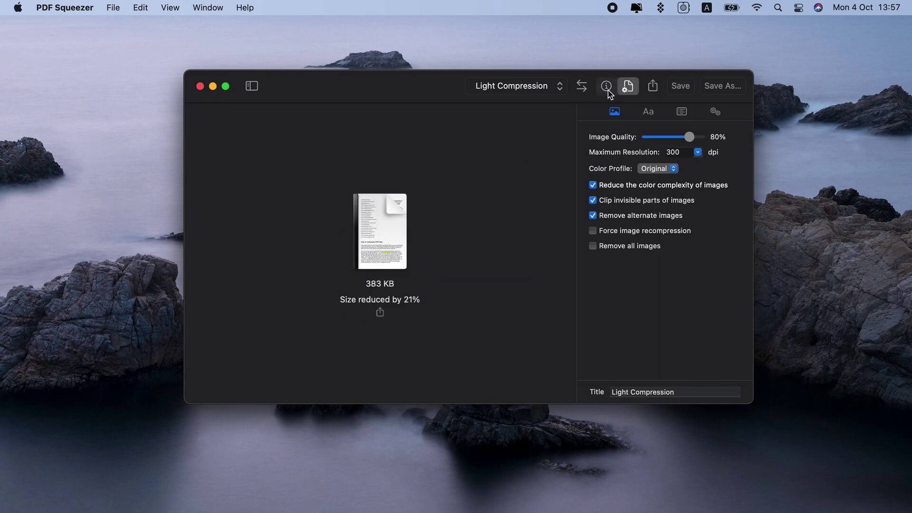
# Return to Strong Compression and switch the colour profile to Original, then back to Gray.
pyautogui.click(534, 88)
pyautogui.click(526, 60)
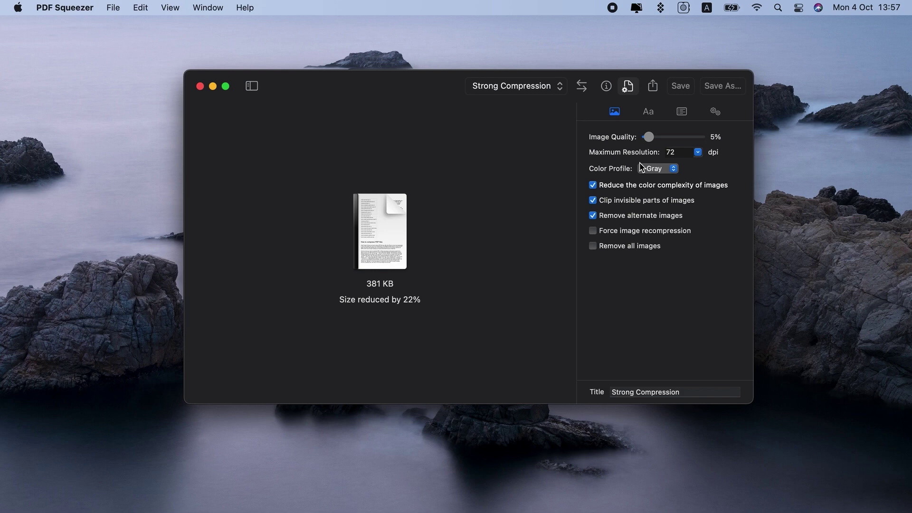
pyautogui.click(654, 170)
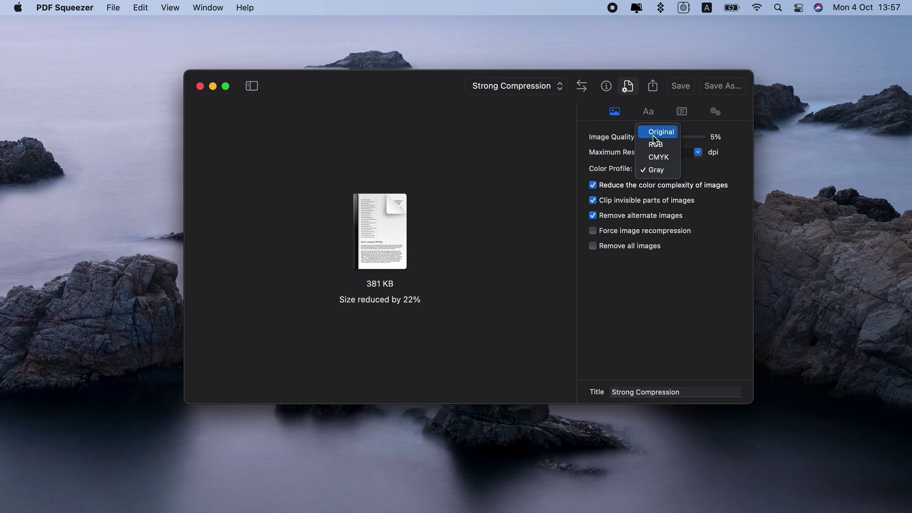
pyautogui.click(654, 138)
pyautogui.click(662, 168)
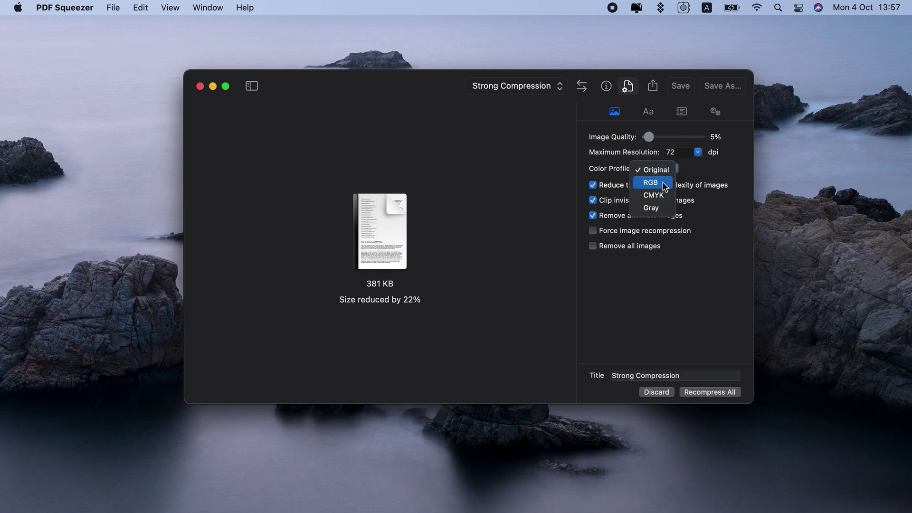
pyautogui.click(667, 209)
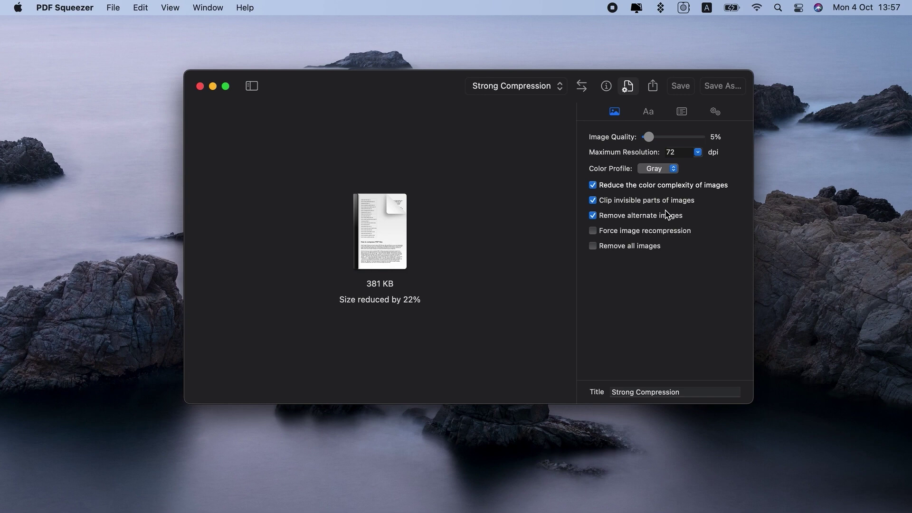
# Save the compressed PDF to Documents as 'How to compress PDF files_1c.pdf'.
pyautogui.click(718, 90)
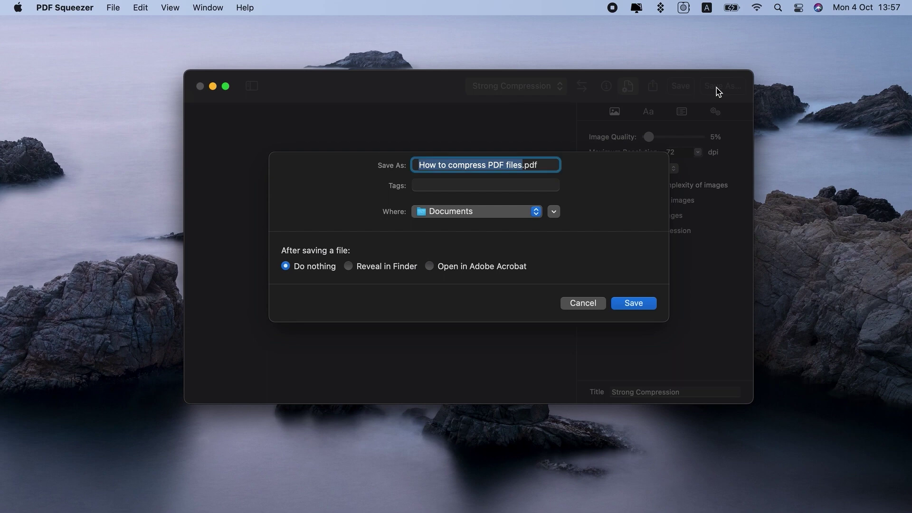
pyautogui.press('Right')
pyautogui.write('_12')
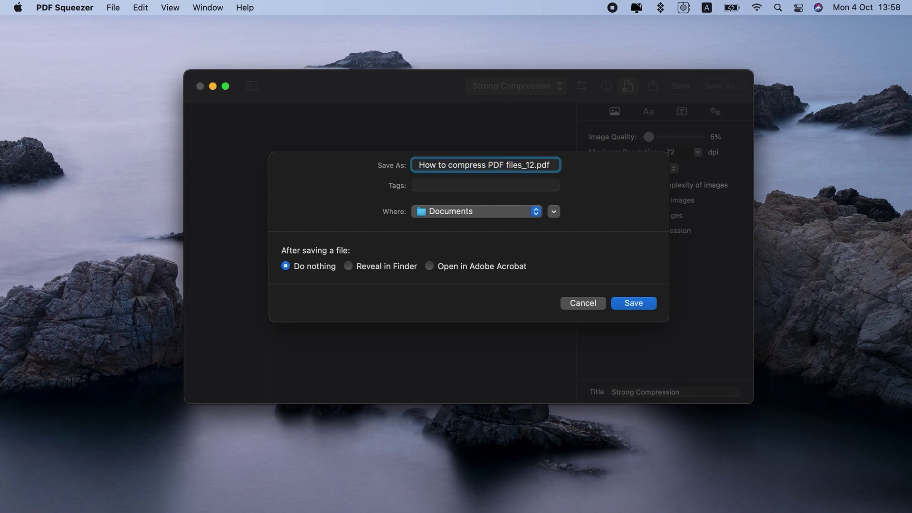
pyautogui.press('BackSpace')
pyautogui.write('c')
pyautogui.press('Return')
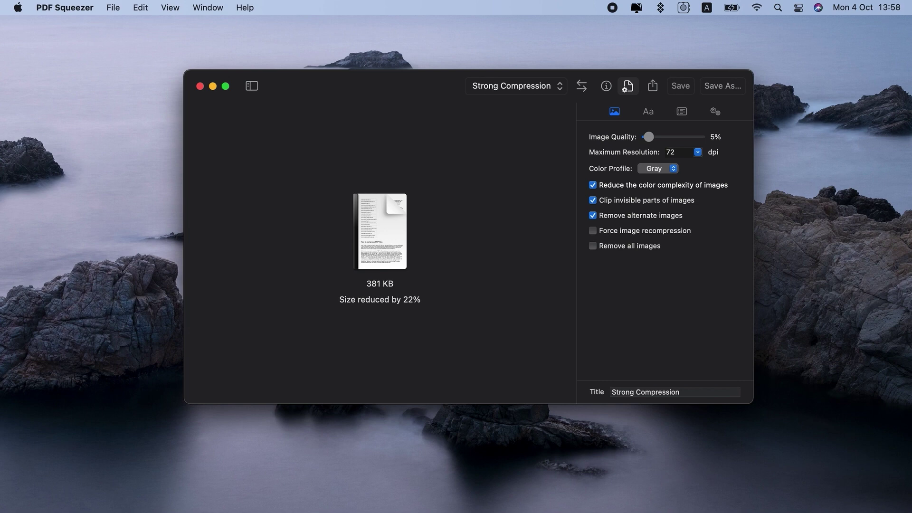
# Remove the original PDF from PDF Squeezer's file list.
pyautogui.click(253, 86)
pyautogui.rightClick(240, 118)
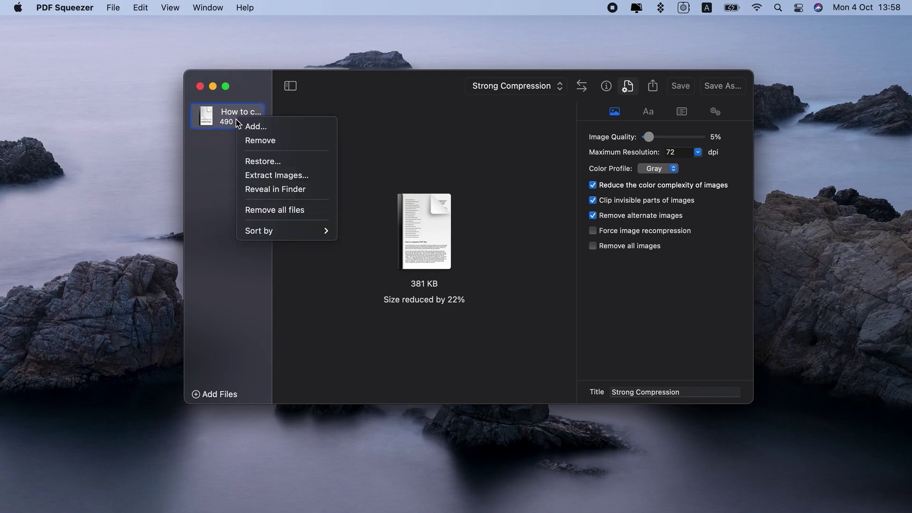
pyautogui.click(259, 141)
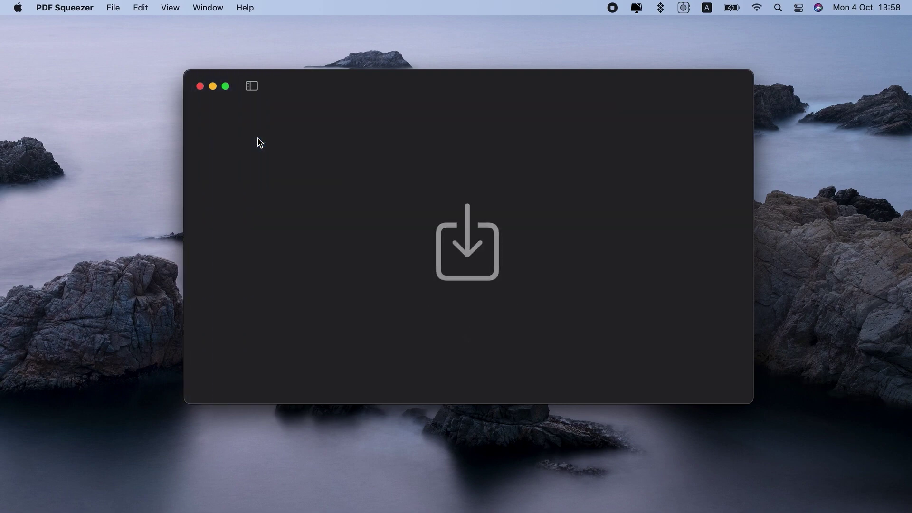
# Load How to compress PDF files_1c.pdf from Finder's Documents into PDF Squeezer.
pyautogui.click(347, 508)
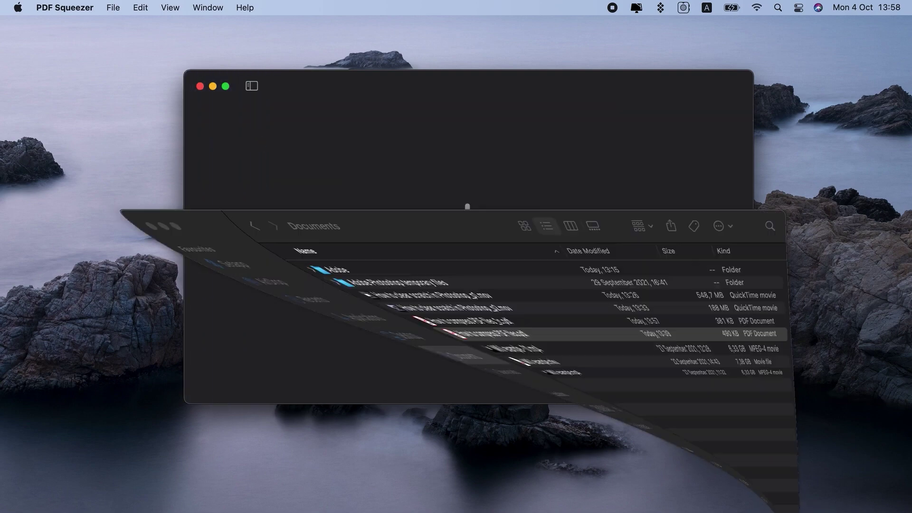
pyautogui.click(343, 499)
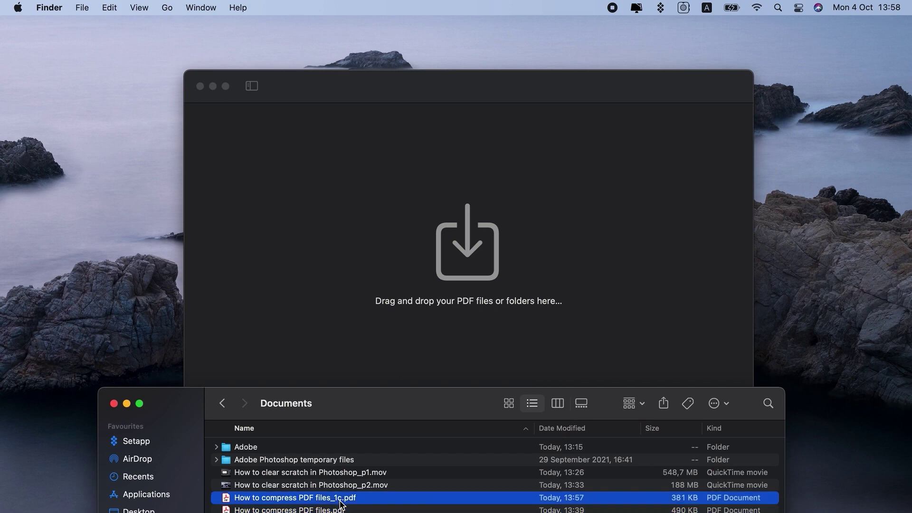
pyautogui.moveTo(371, 505); pyautogui.dragTo(444, 284)
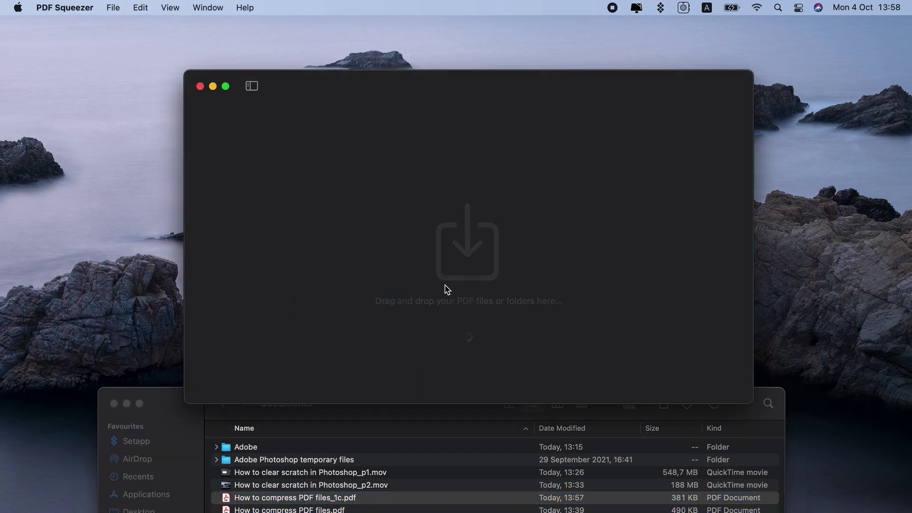
# Minimize Finder, try Light Compression on the _1c copy, then return to Strong Compression.
pyautogui.click(126, 403)
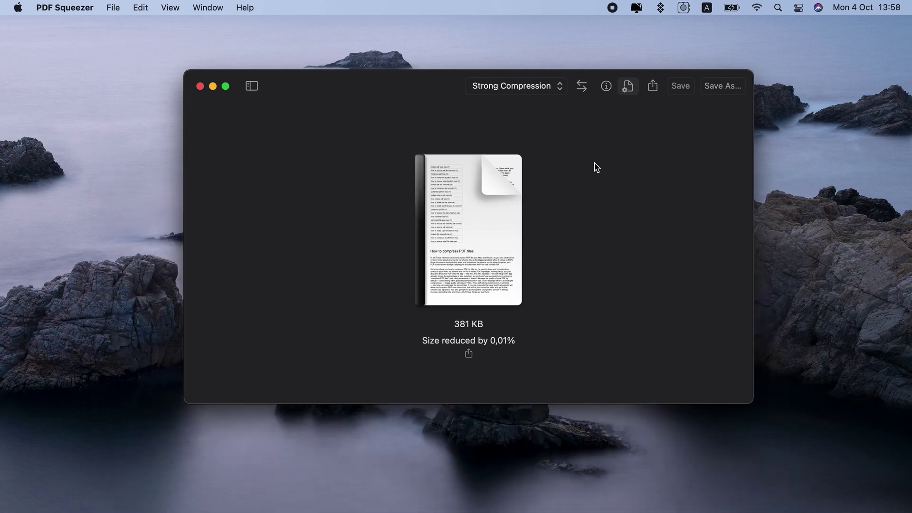
pyautogui.click(628, 87)
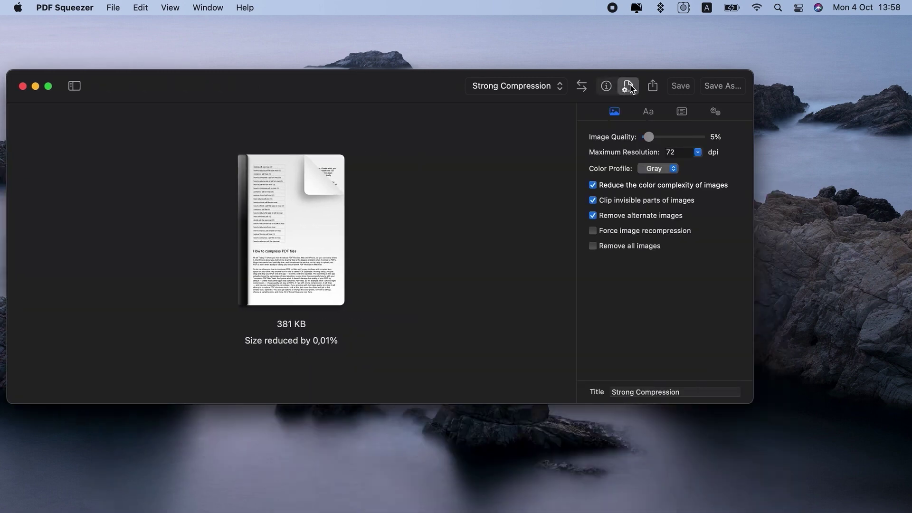
pyautogui.click(528, 87)
pyautogui.click(529, 115)
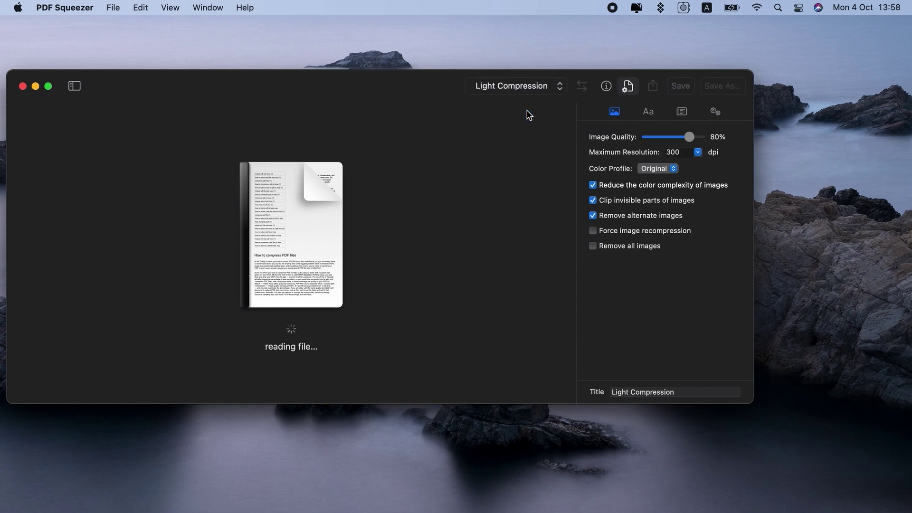
pyautogui.click(520, 87)
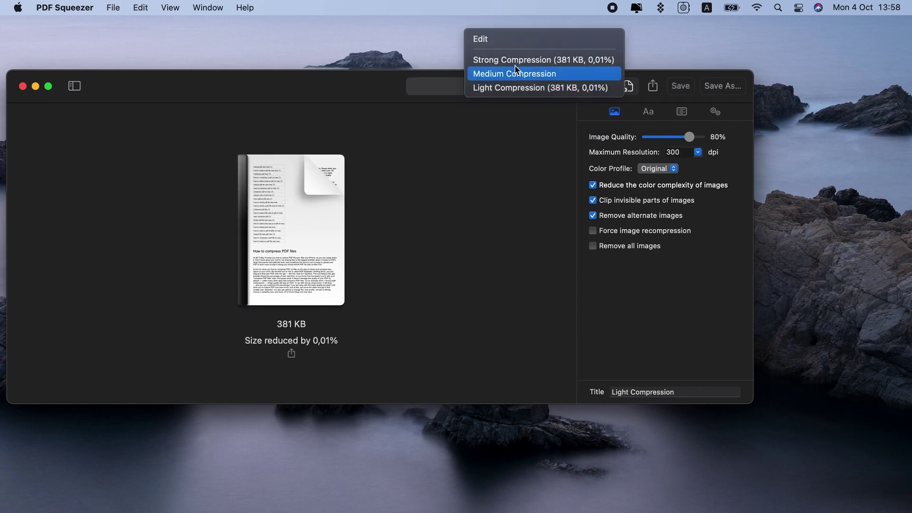
pyautogui.click(516, 63)
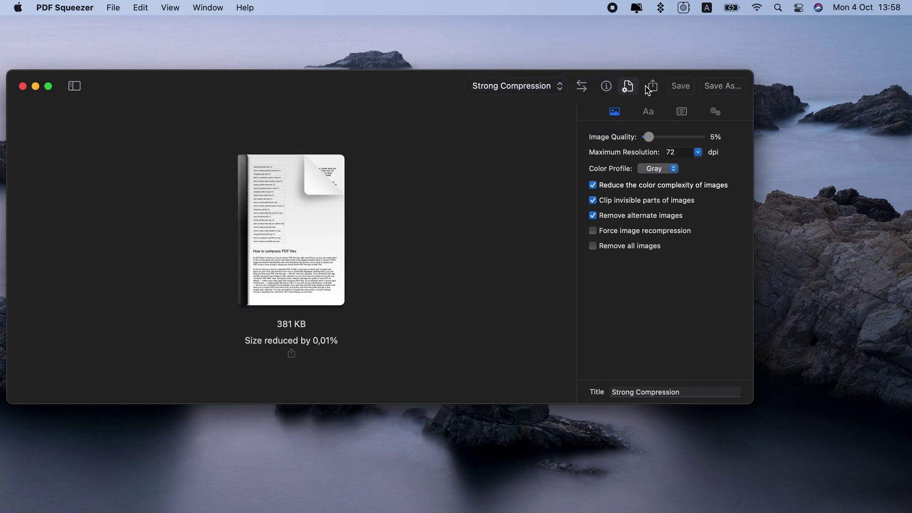
# Save another copy in Documents, changing the name suffix from _1c to _2d.
pyautogui.click(719, 86)
pyautogui.press('Right')
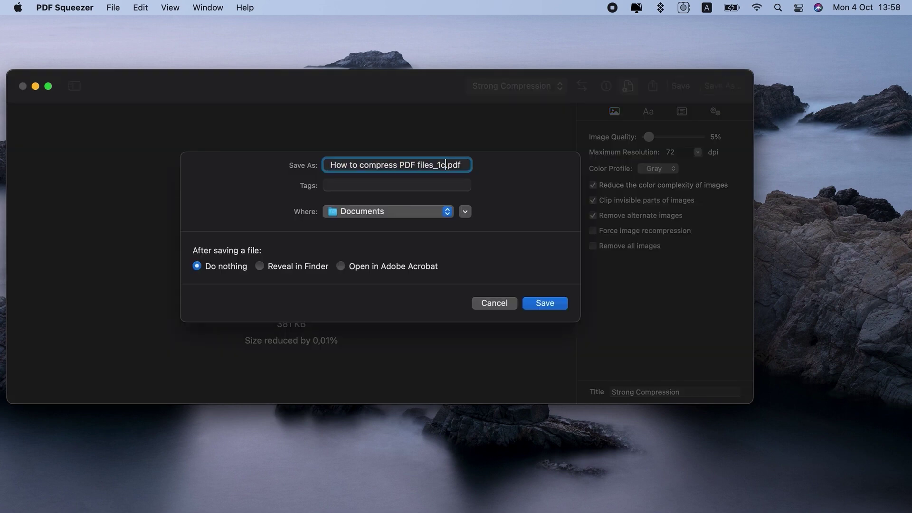
pyautogui.press('BackSpace')
pyautogui.press('BackSpace')
pyautogui.write('2d')
pyautogui.press('Return')
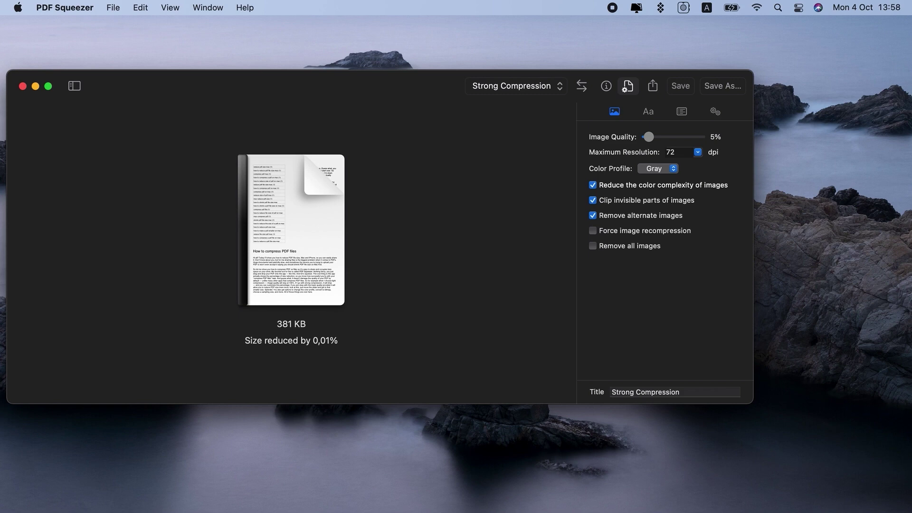
# Close PDF Squeezer, open the Setapp catalogue and scroll My Explorer to Recently updated.
pyautogui.click(23, 85)
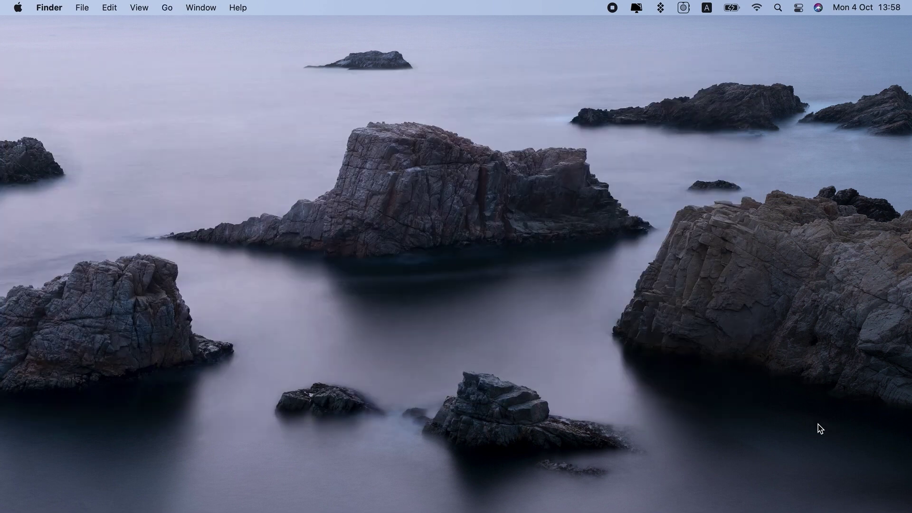
pyautogui.click(660, 7)
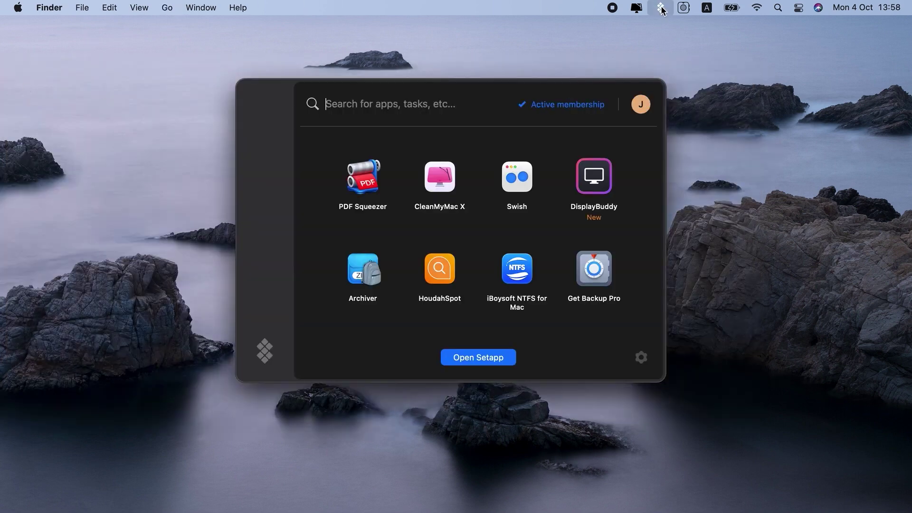
pyautogui.click(464, 357)
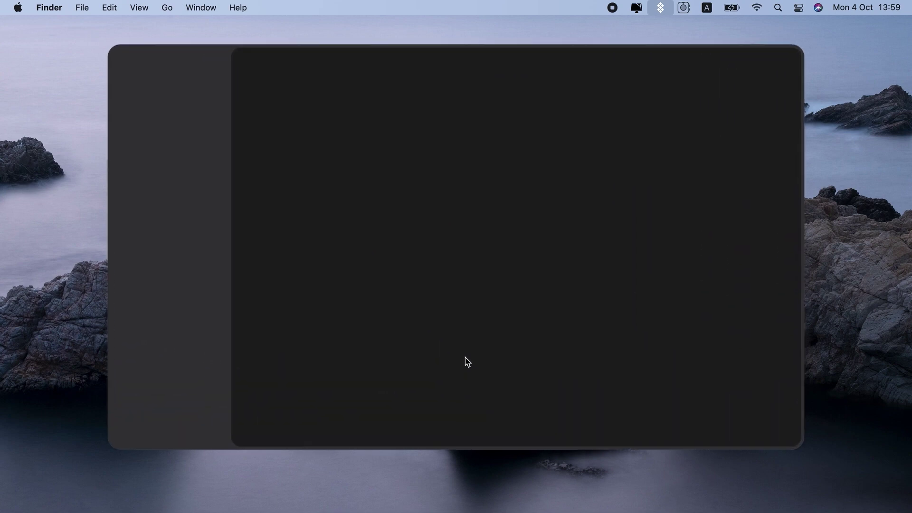
pyautogui.scroll(-5, 467, 362)
pyautogui.scroll(-6, 467, 362)
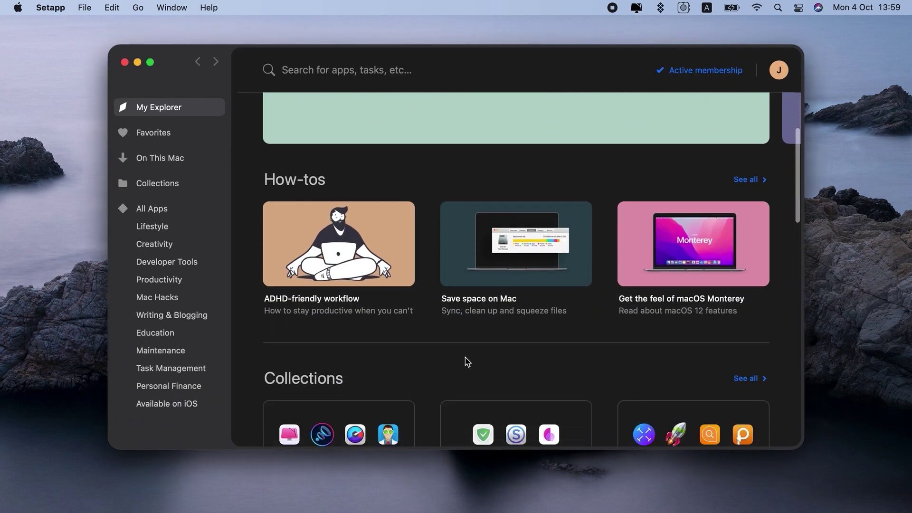
pyautogui.scroll(-6, 465, 361)
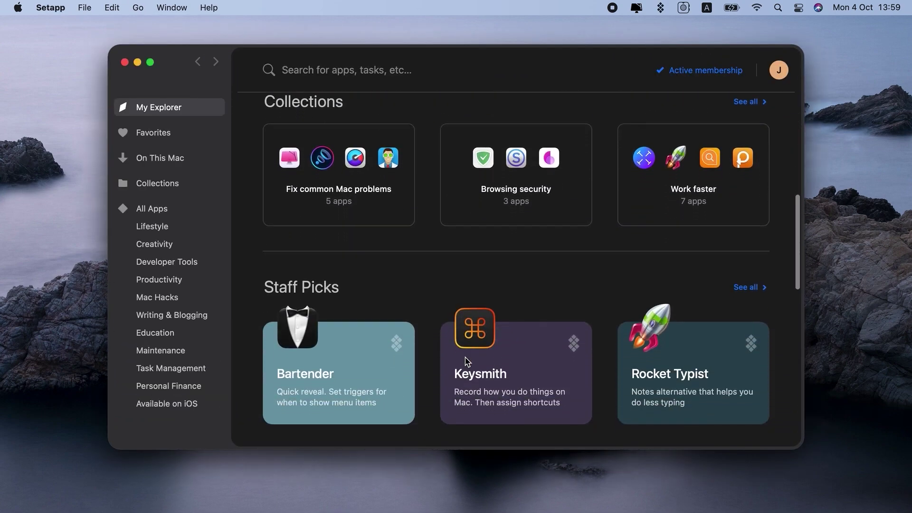
pyautogui.scroll(-6, 467, 362)
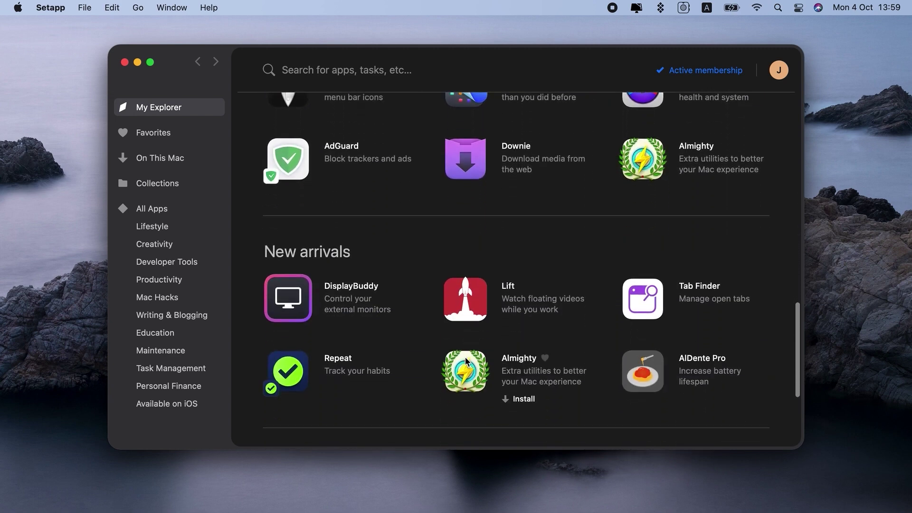
pyautogui.scroll(-3, 467, 361)
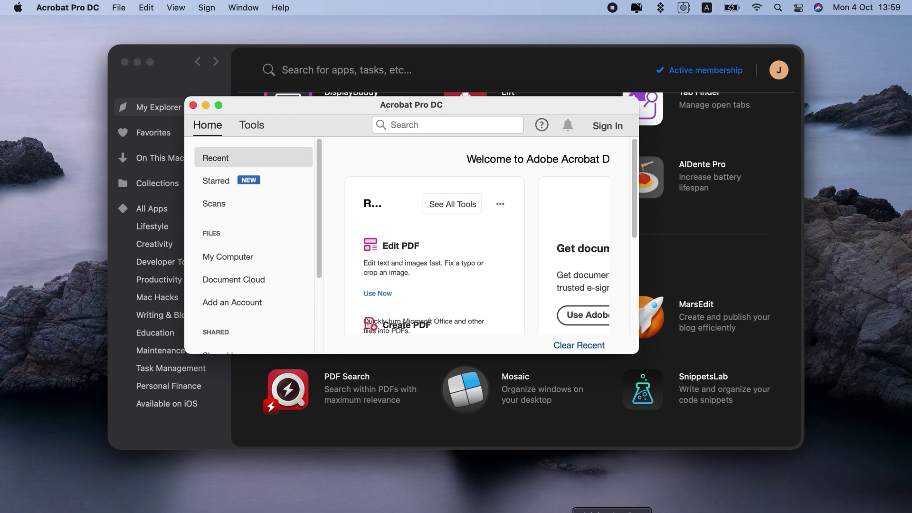
# Open How to compress PDF files.pdf from Documents in Adobe Acrobat Pro DC.
pyautogui.click(124, 5)
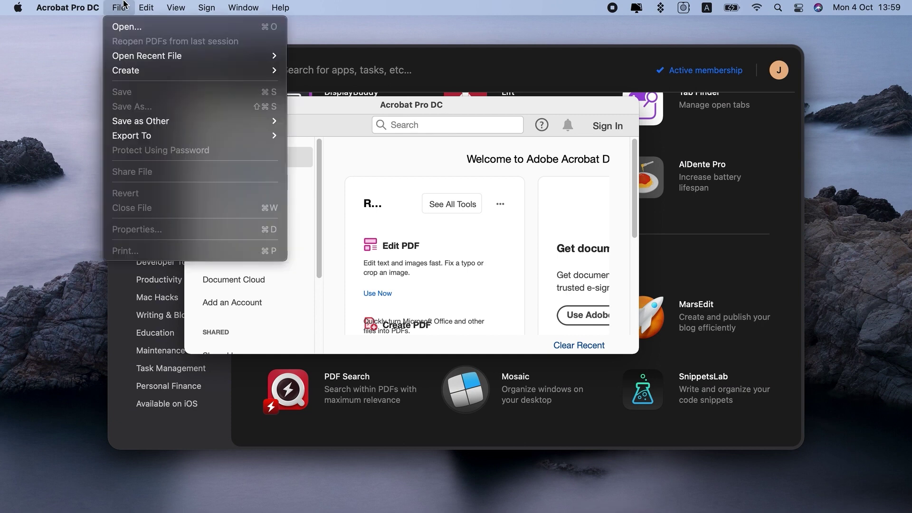
pyautogui.click(139, 28)
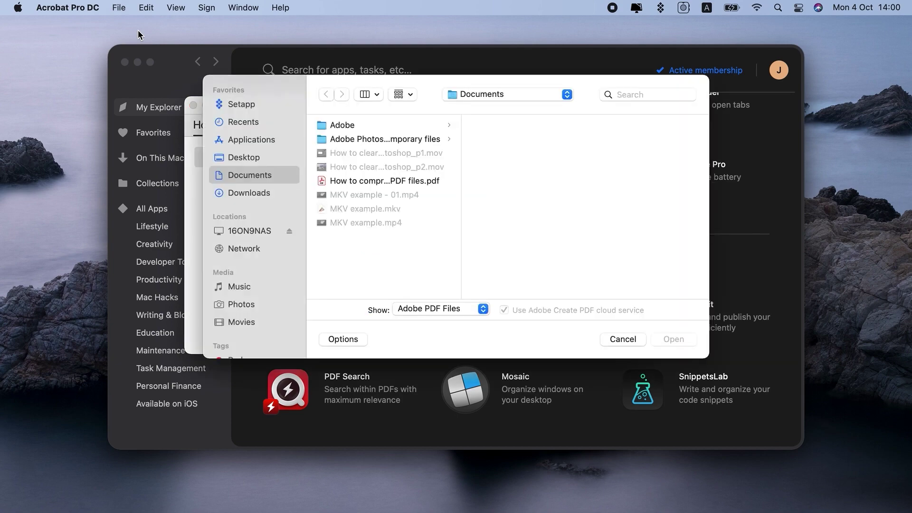
pyautogui.doubleClick(352, 181)
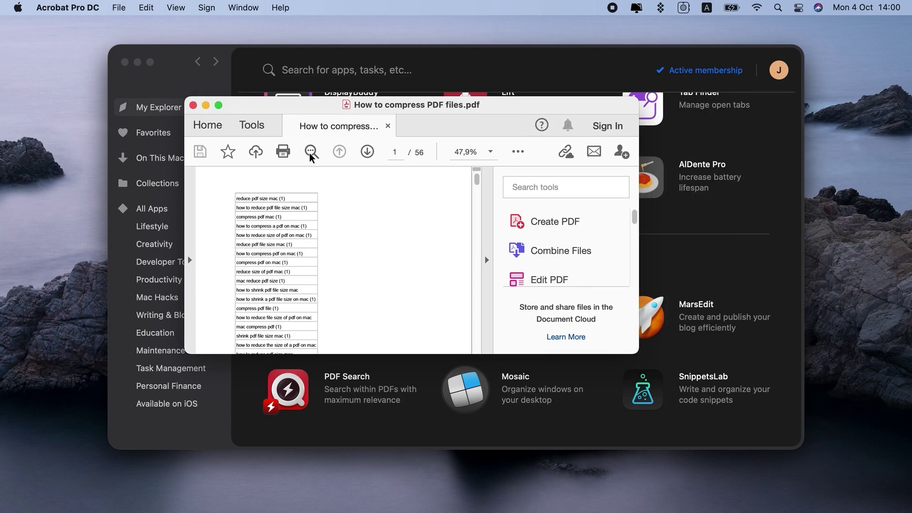
pyautogui.click(118, 10)
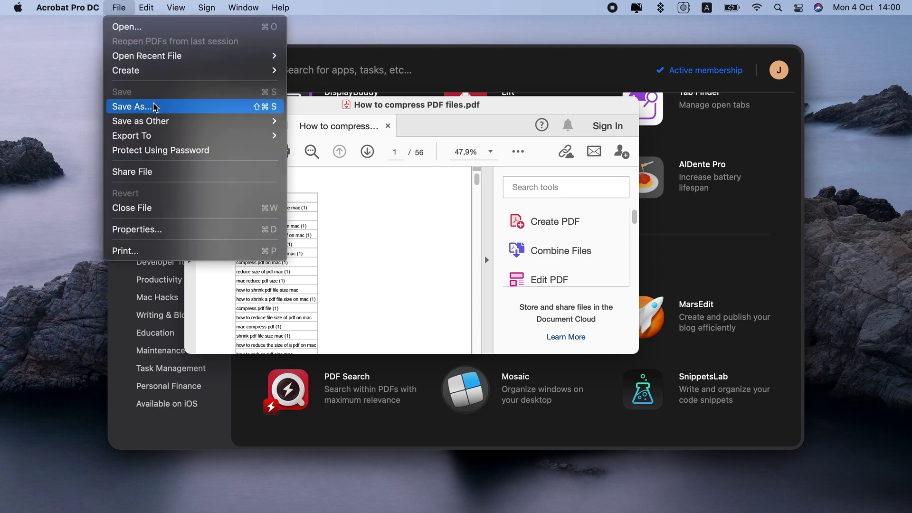
# Save a reduced-size copy to the Desktop with 'Retain existing' compatibility, then close the document.
pyautogui.moveTo(158, 125)
pyautogui.click(351, 121)
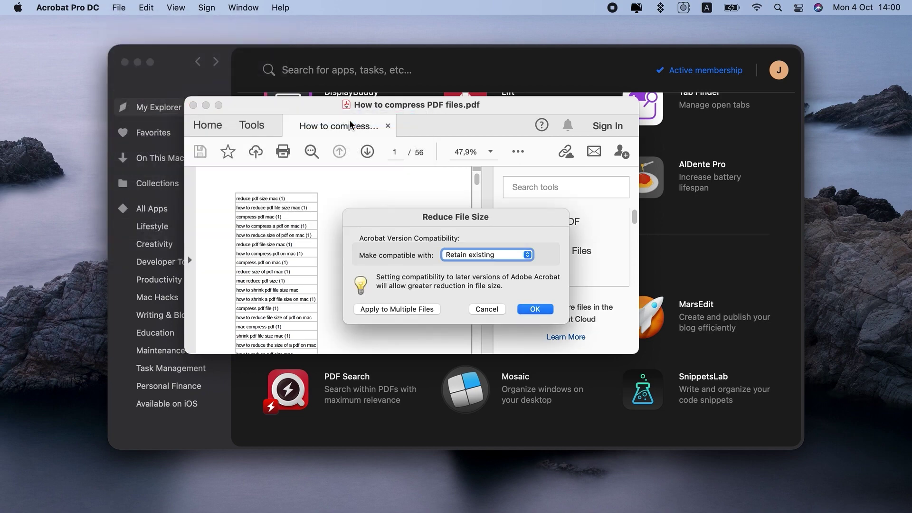
pyautogui.click(507, 256)
pyautogui.click(507, 257)
pyautogui.click(534, 309)
pyautogui.click(474, 185)
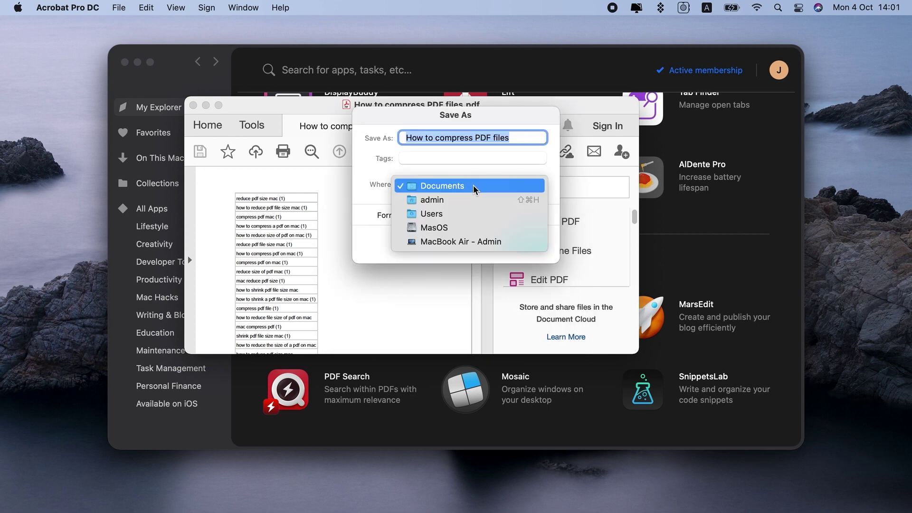
pyautogui.scroll(-2, 446, 204)
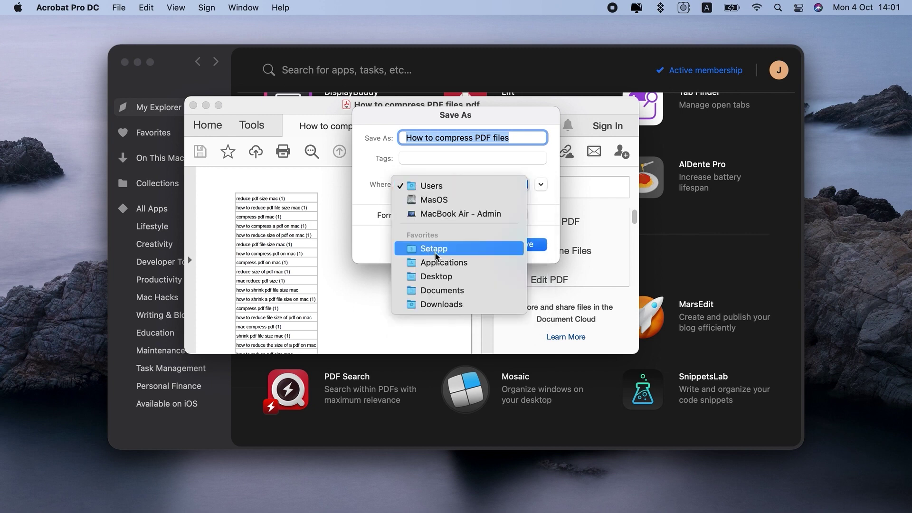
pyautogui.click(436, 277)
pyautogui.click(521, 244)
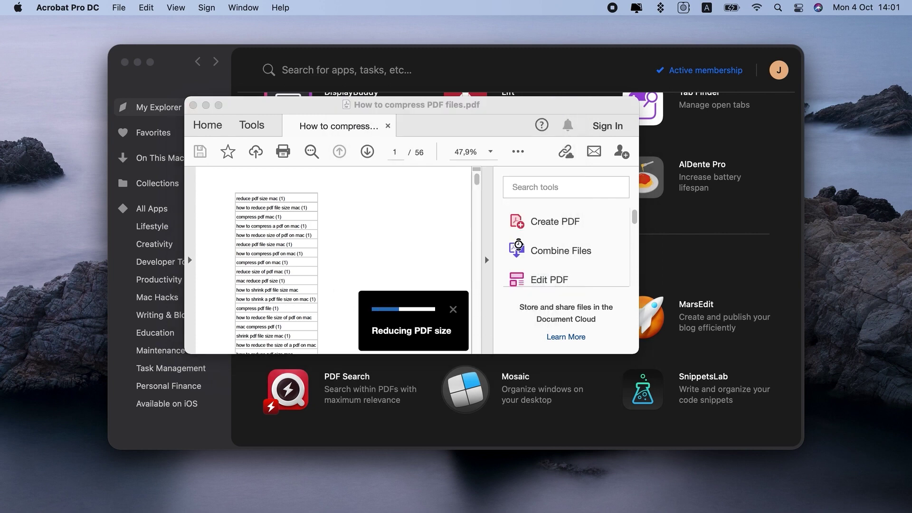
pyautogui.click(193, 105)
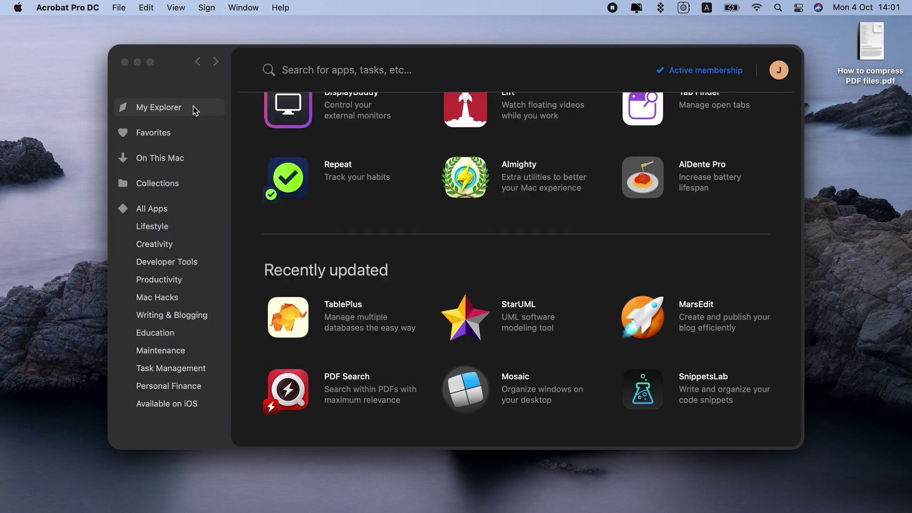
# Hide Setapp and show the Get Info panel for the Desktop PDF copy (465 KB).
pyautogui.click(137, 62)
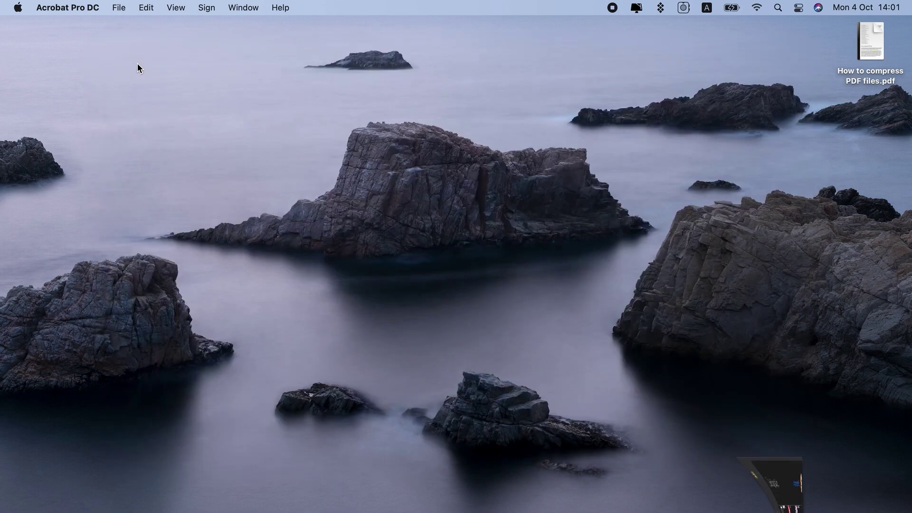
pyautogui.rightClick(875, 62)
pyautogui.click(778, 102)
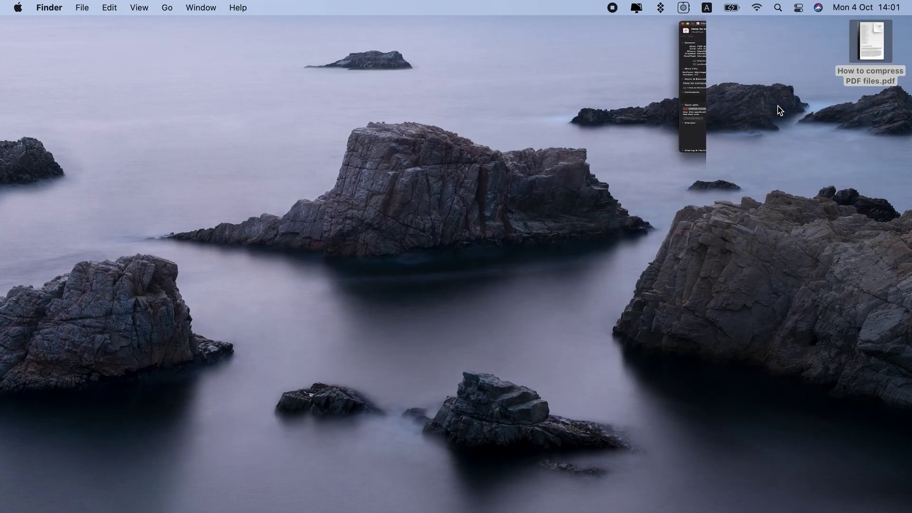
# Show info for the original PDF in Documents (490 KB), then close the info and folder windows.
pyautogui.click(167, 8)
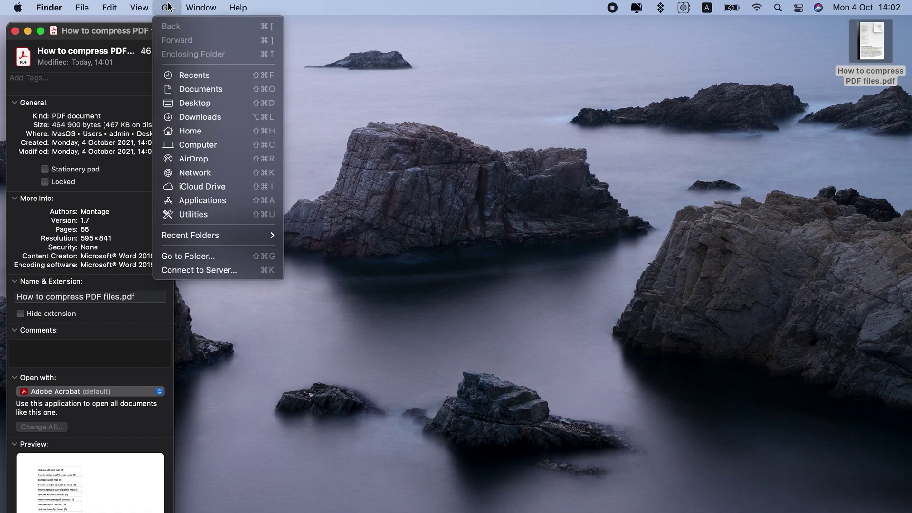
pyautogui.click(215, 90)
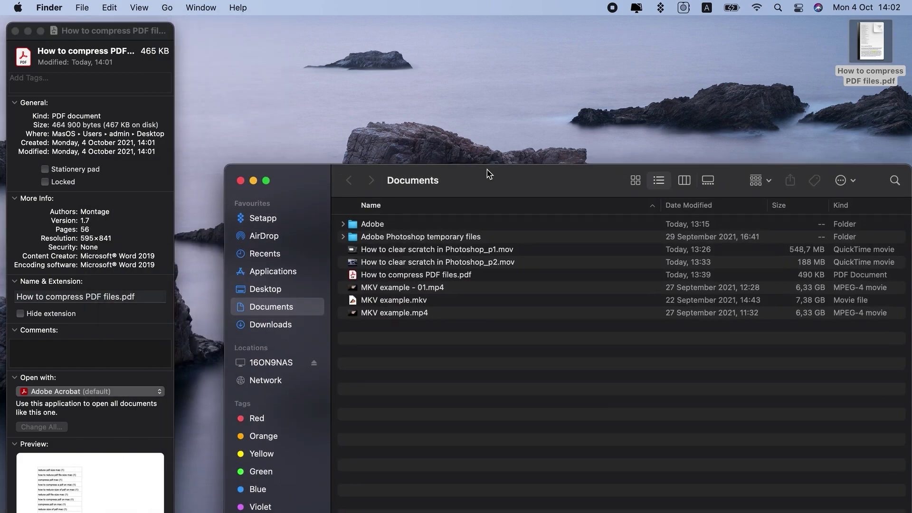
pyautogui.rightClick(437, 277)
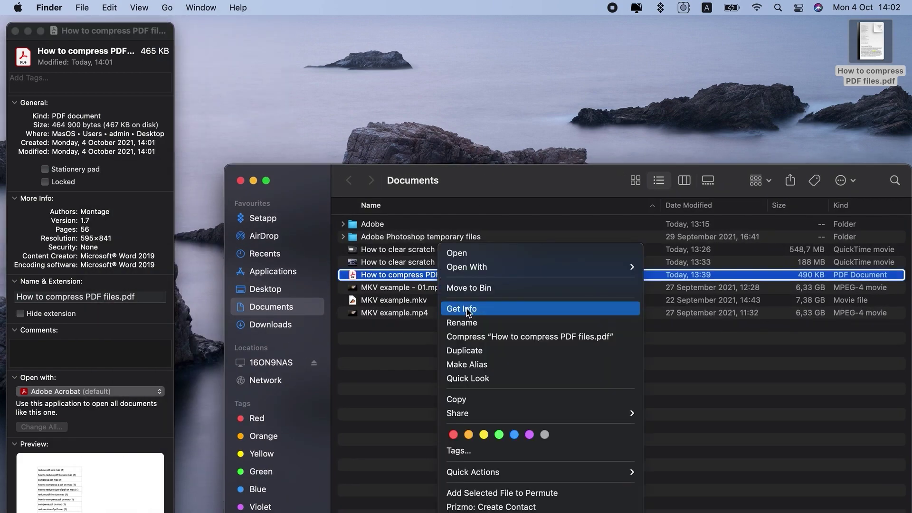
pyautogui.click(465, 310)
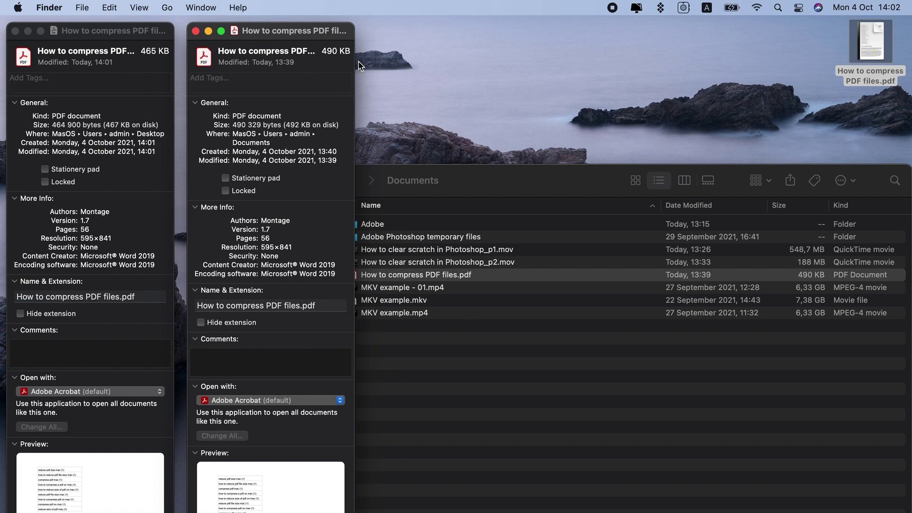
pyautogui.click(195, 31)
pyautogui.click(16, 31)
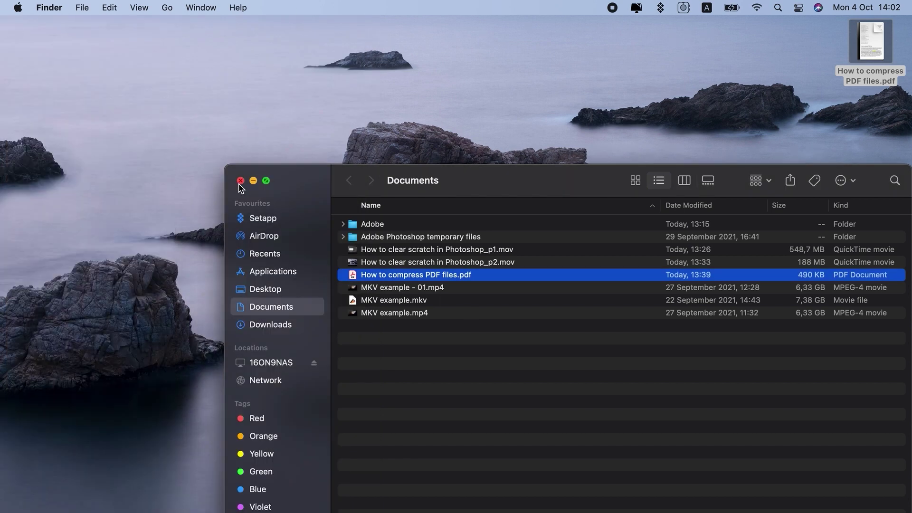
pyautogui.click(240, 180)
# Bring up the context menu for the Desktop PDF.
pyautogui.rightClick(873, 45)
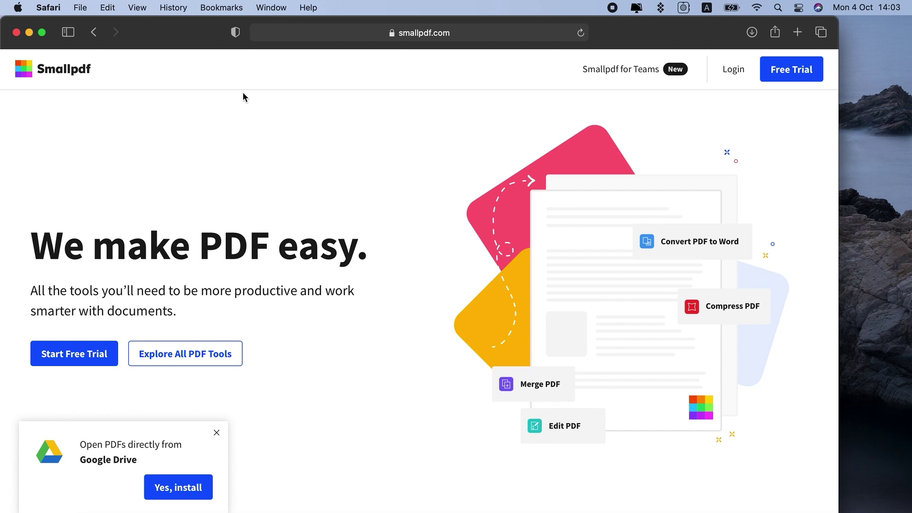
# Minimize the Safari window showing Smallpdf and activate the empty Finder desktop.
pyautogui.click(28, 32)
pyautogui.click(39, 56)
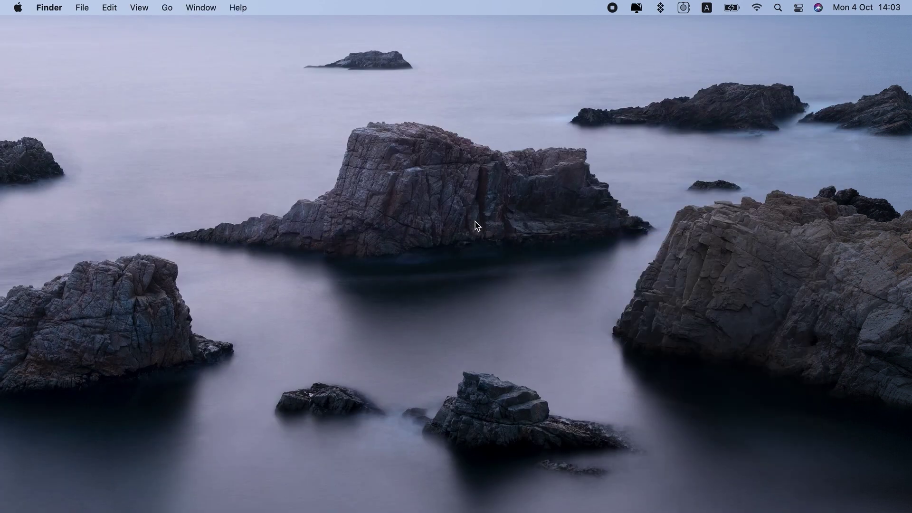